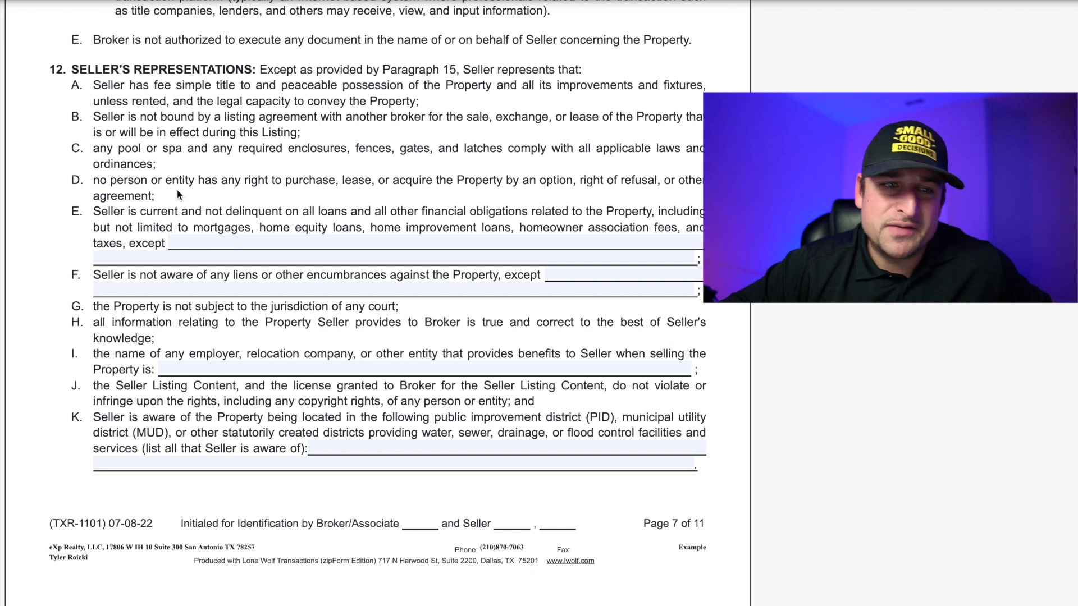
# Scroll past section 12's items A–K to page 8, section 13 Seller's Additional Promises.
pyautogui.scroll(1, 185, 135)
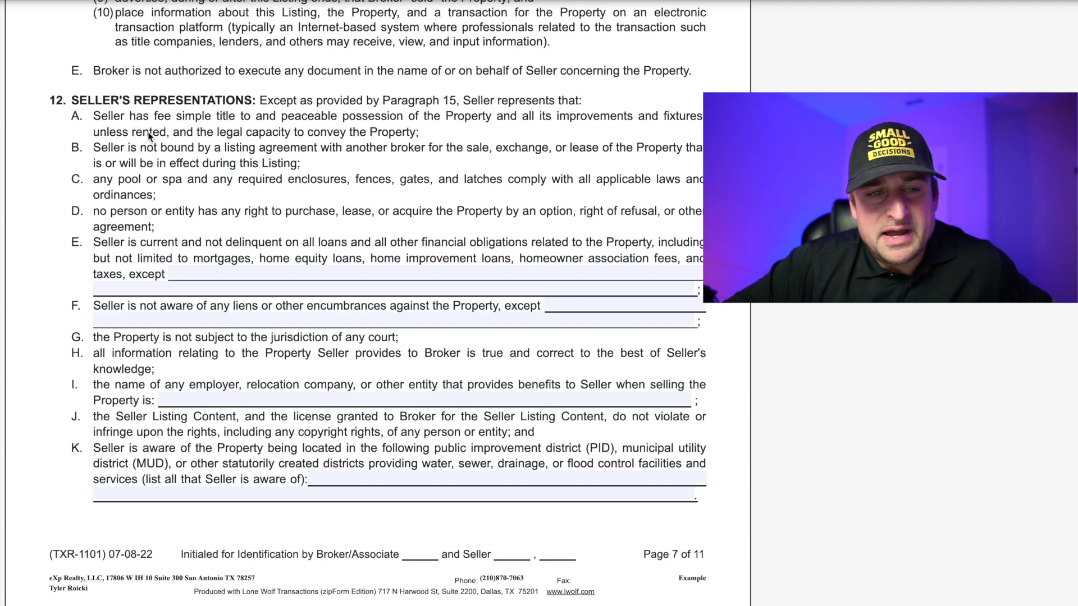
pyautogui.scroll(-1, 149, 115)
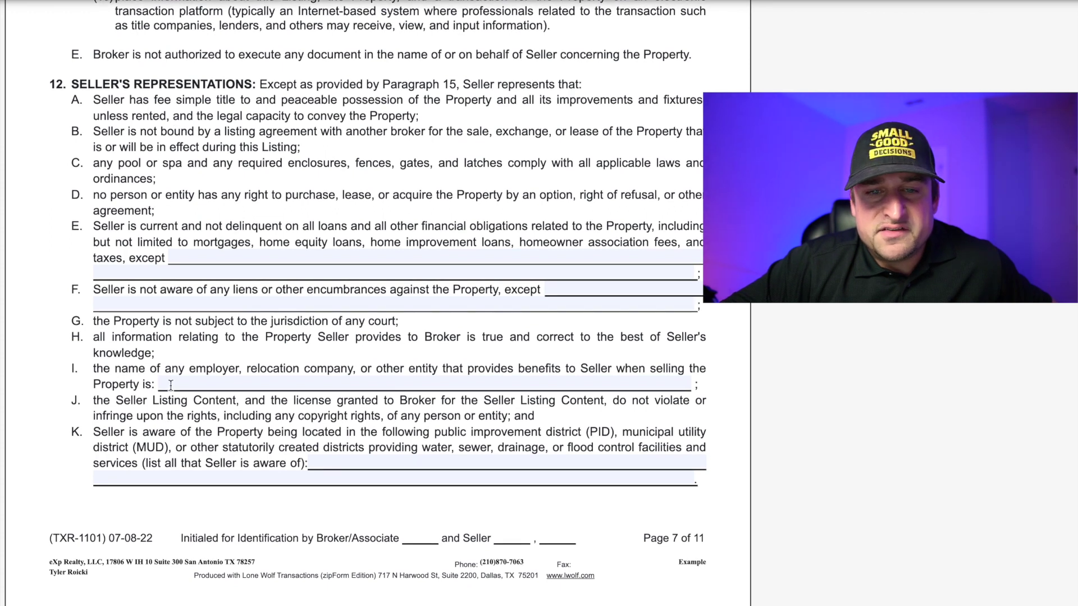
pyautogui.scroll(-5, 171, 387)
pyautogui.scroll(7, 171, 385)
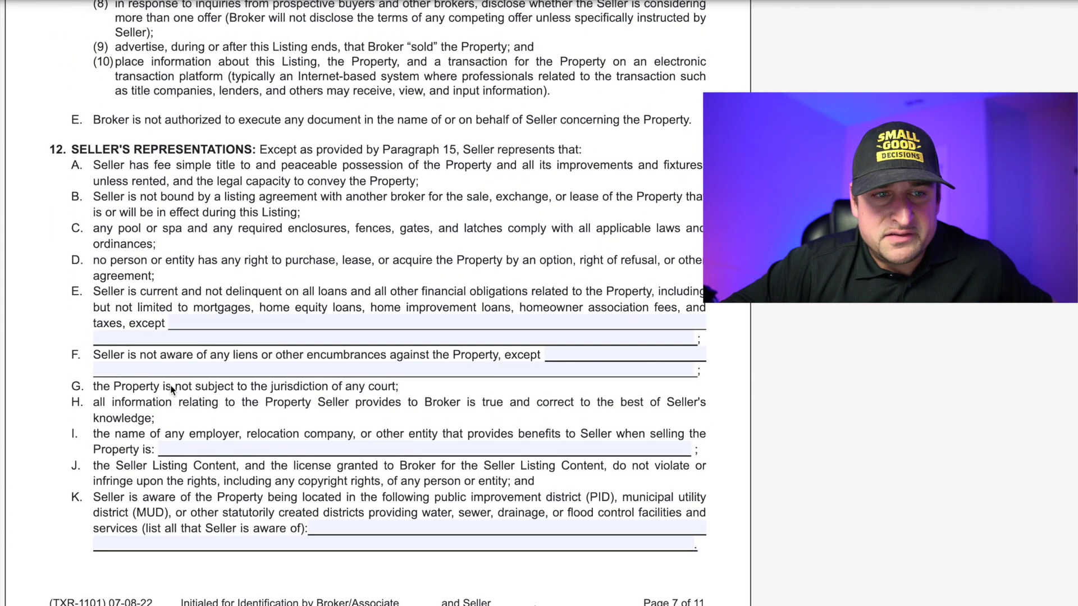
pyautogui.scroll(-2, 171, 383)
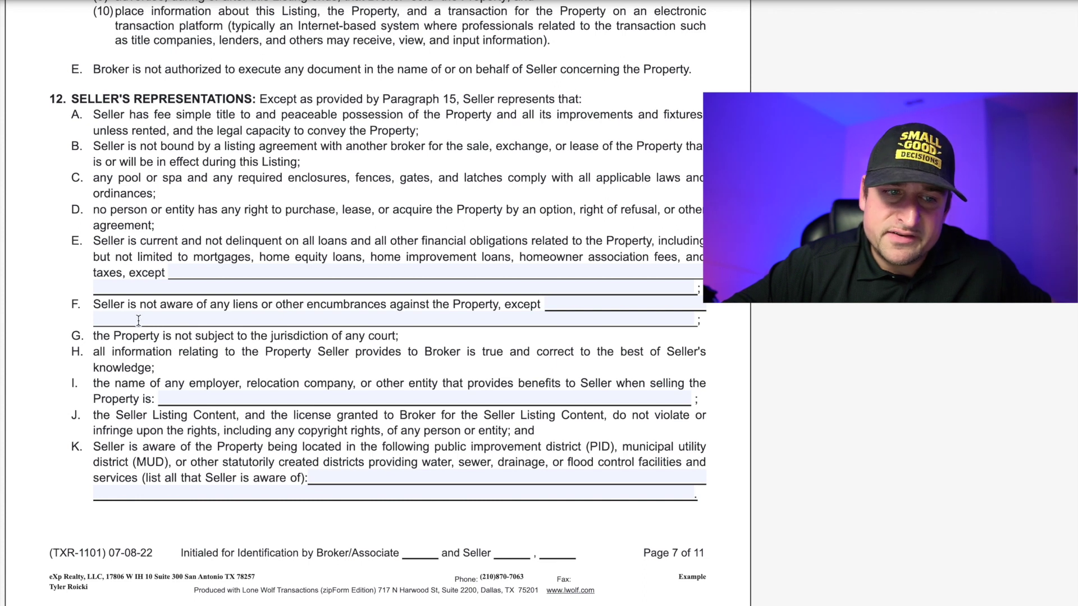
pyautogui.scroll(-1, 138, 320)
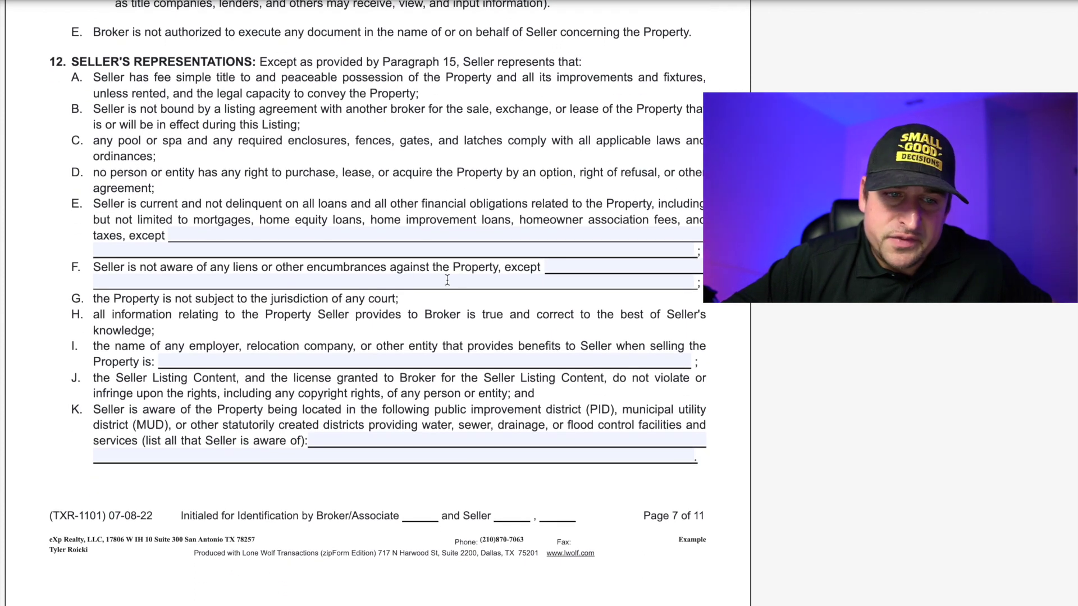
pyautogui.scroll(-1, 275, 301)
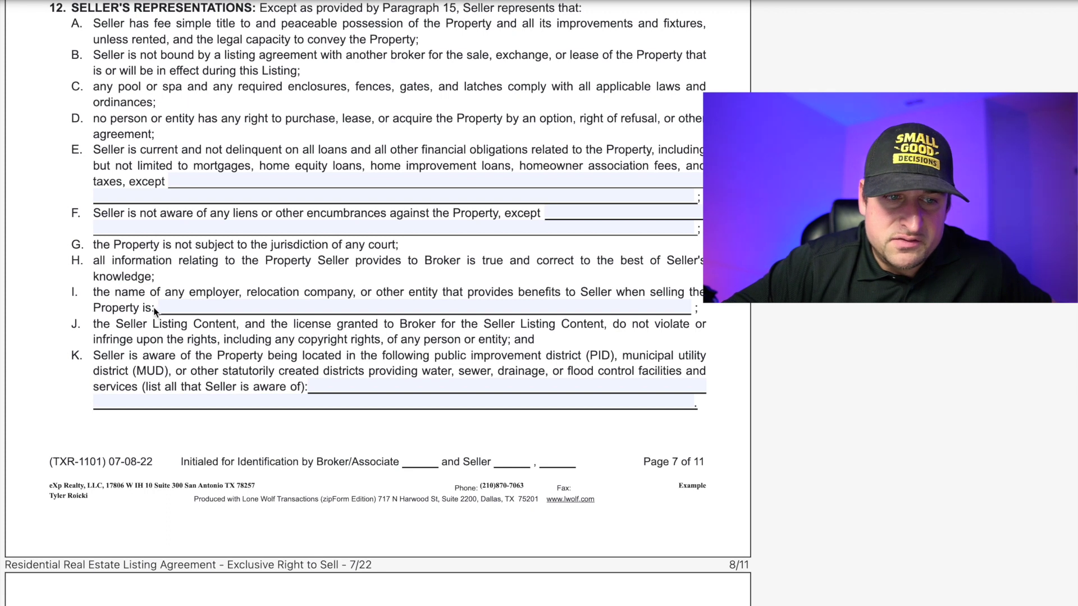
pyautogui.scroll(-1, 182, 445)
pyautogui.scroll(-3, 183, 445)
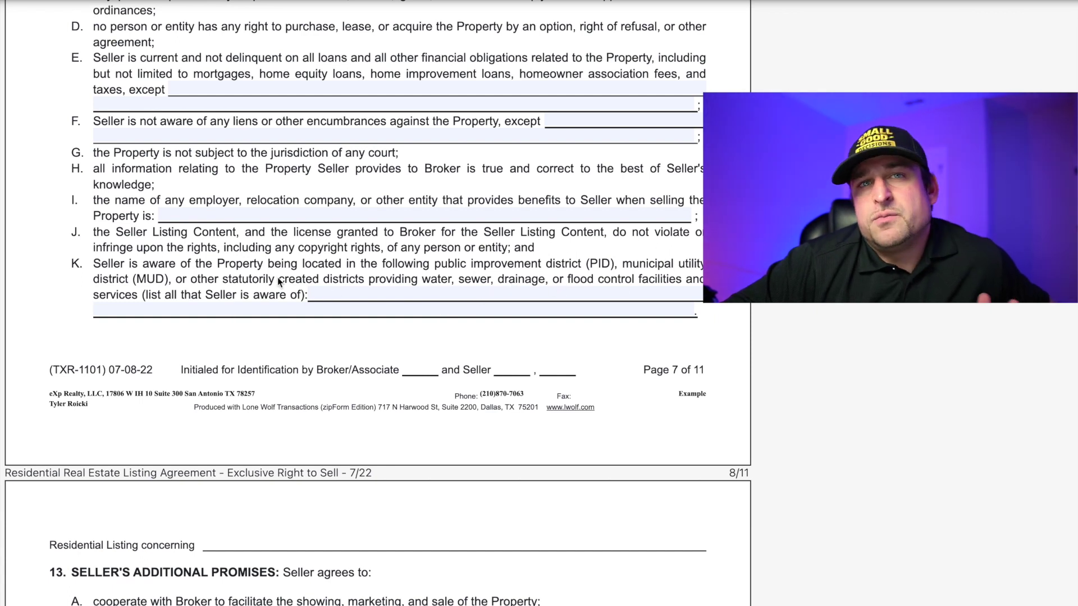
pyautogui.scroll(-1, 269, 297)
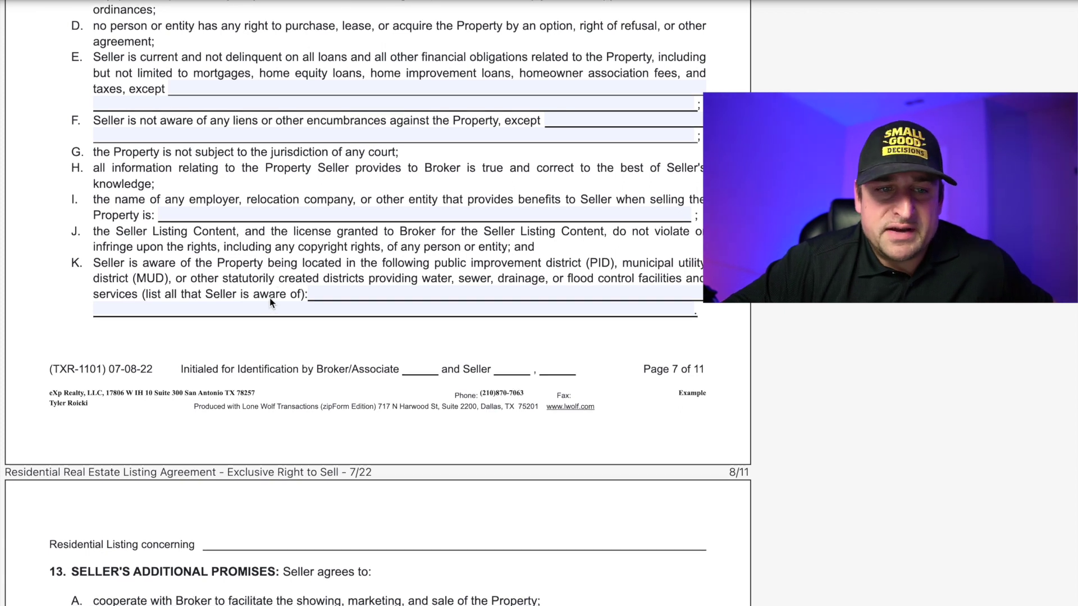
pyautogui.scroll(-6, 270, 298)
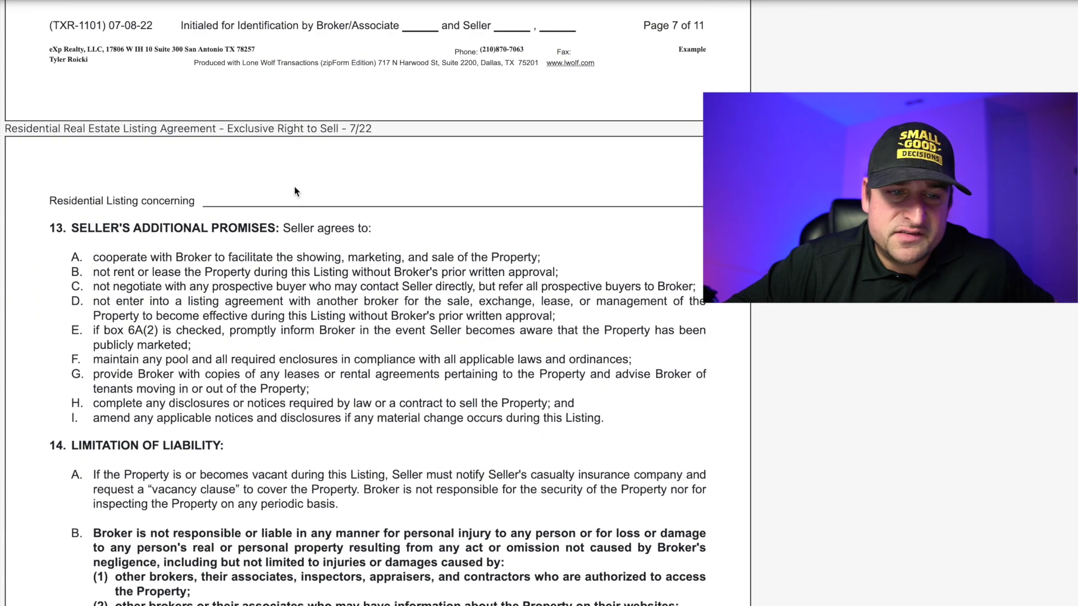
# Scroll to show paragraph 14's liability terms, empty paragraph 15 Special Provisions, and paragraph 16 Default.
pyautogui.scroll(-4, 295, 191)
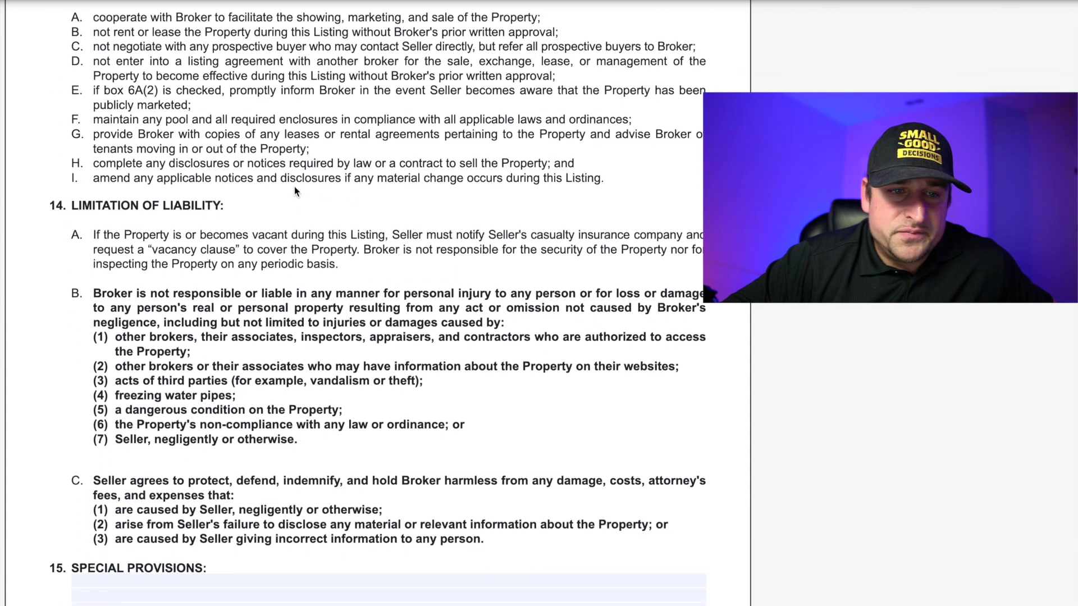
pyautogui.scroll(-5, 295, 188)
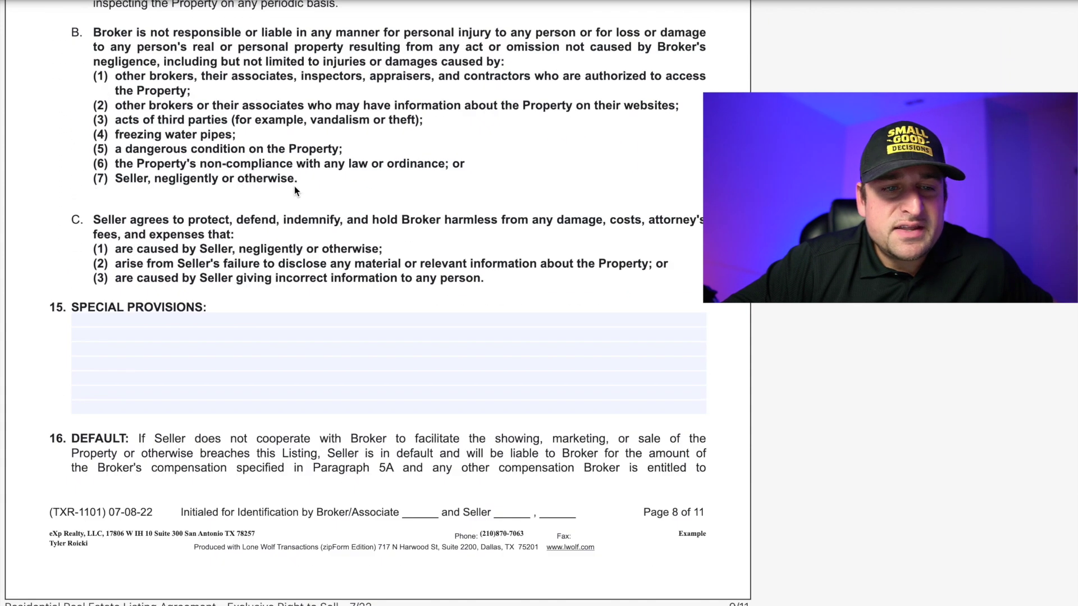
pyautogui.scroll(3, 219, 328)
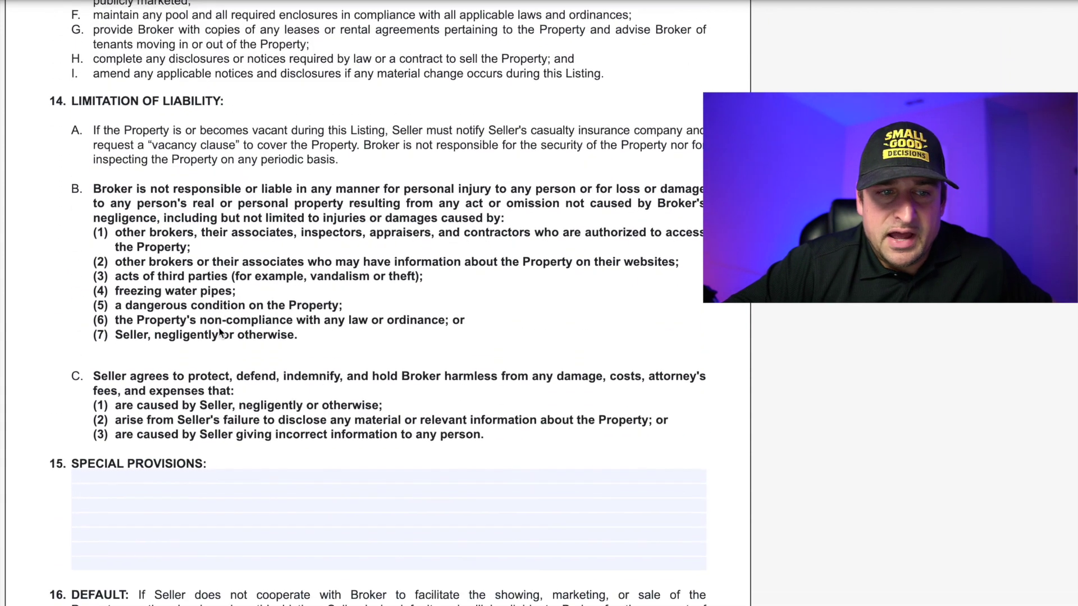
pyautogui.scroll(-2, 220, 331)
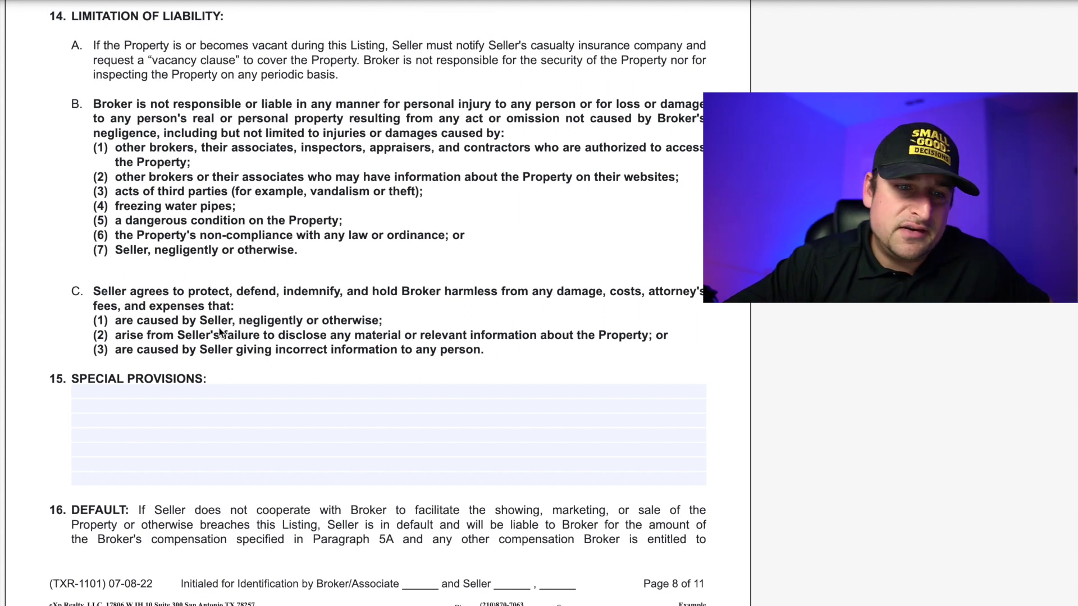
pyautogui.click(156, 386)
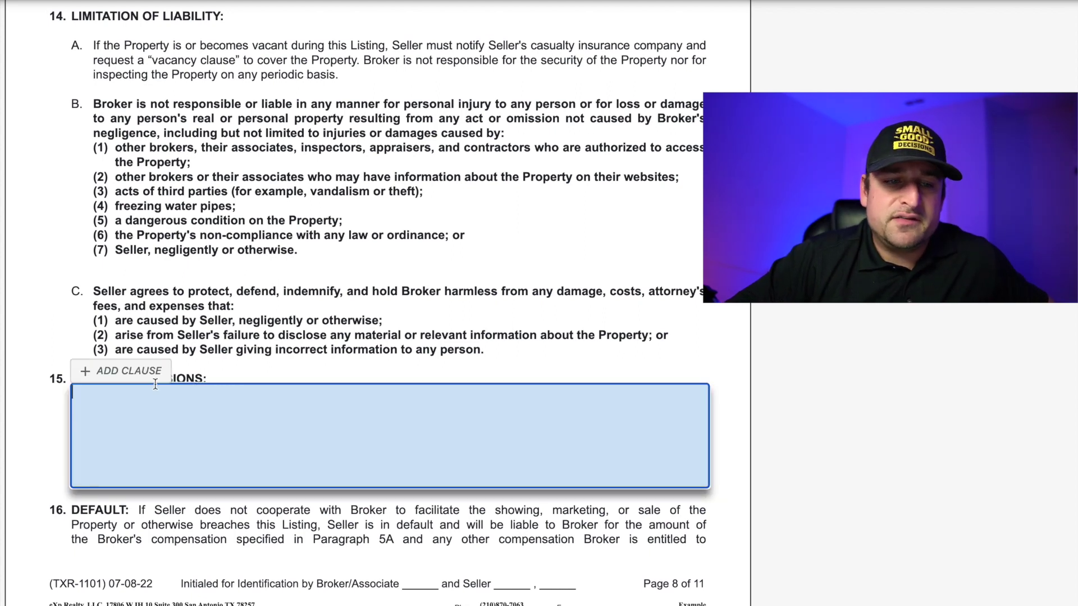
pyautogui.click(240, 352)
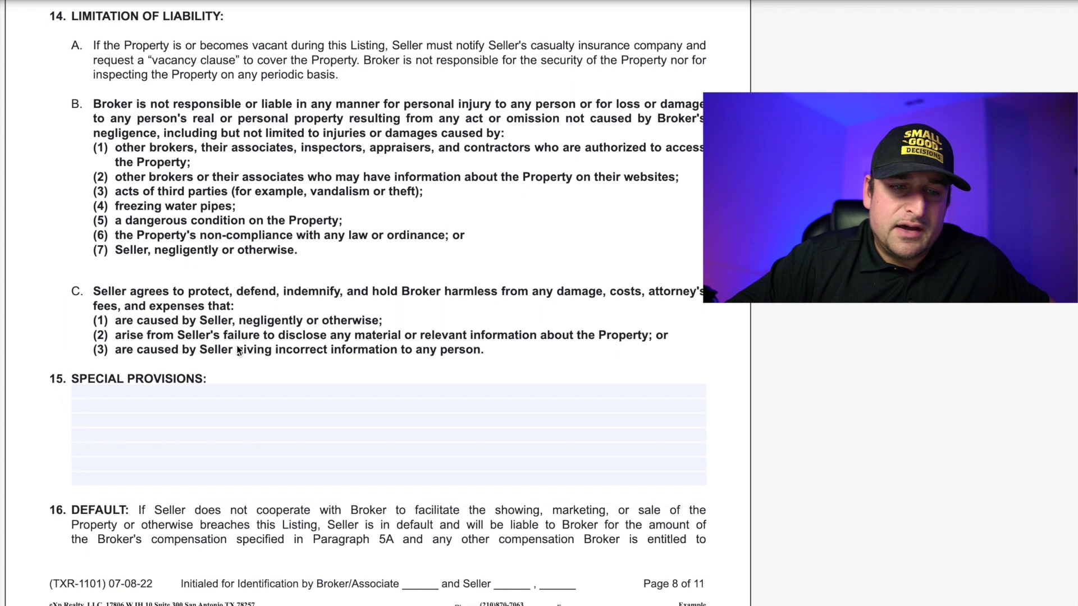
pyautogui.scroll(-1, 240, 352)
pyautogui.click(197, 328)
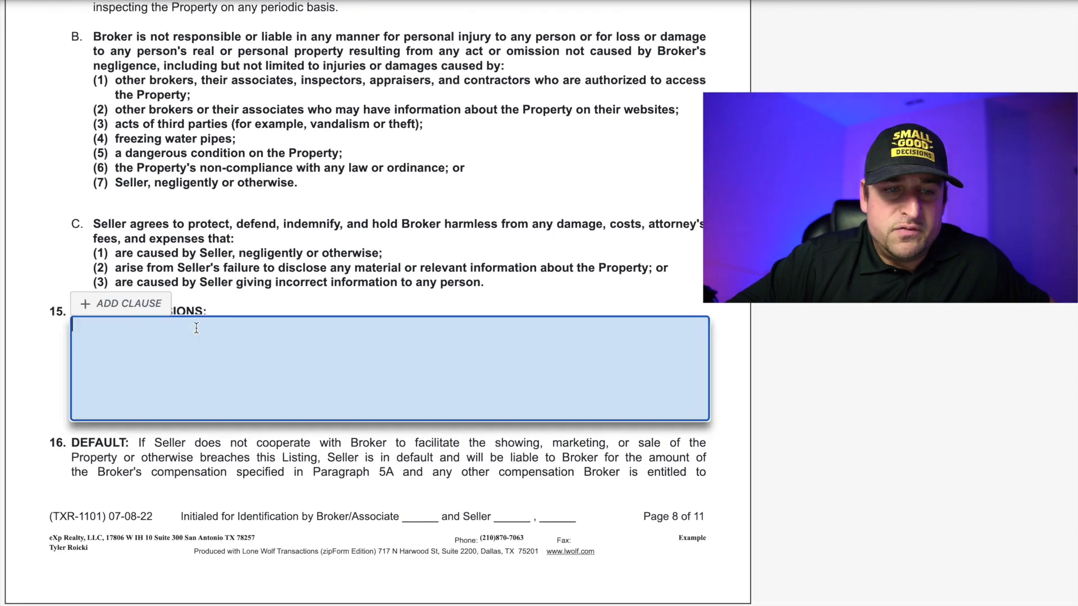
pyautogui.click(210, 287)
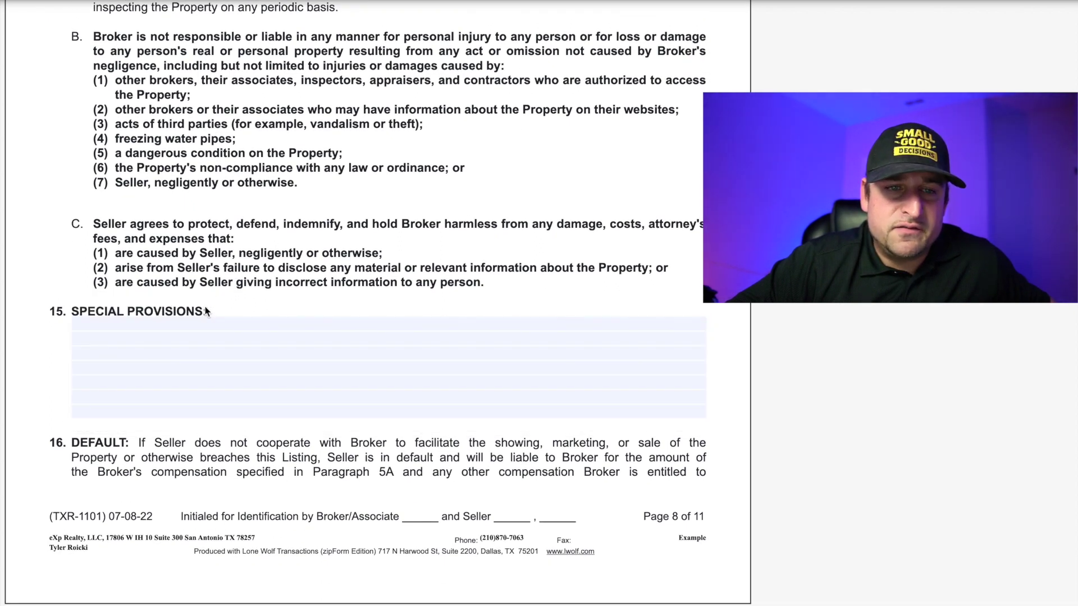
pyautogui.scroll(1, 192, 344)
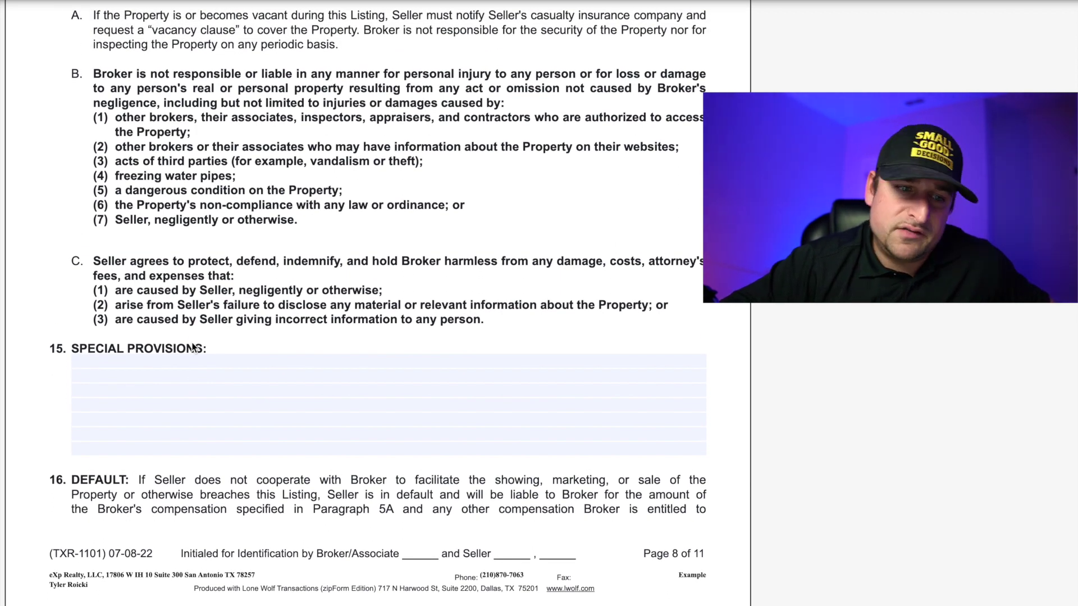
pyautogui.click(174, 363)
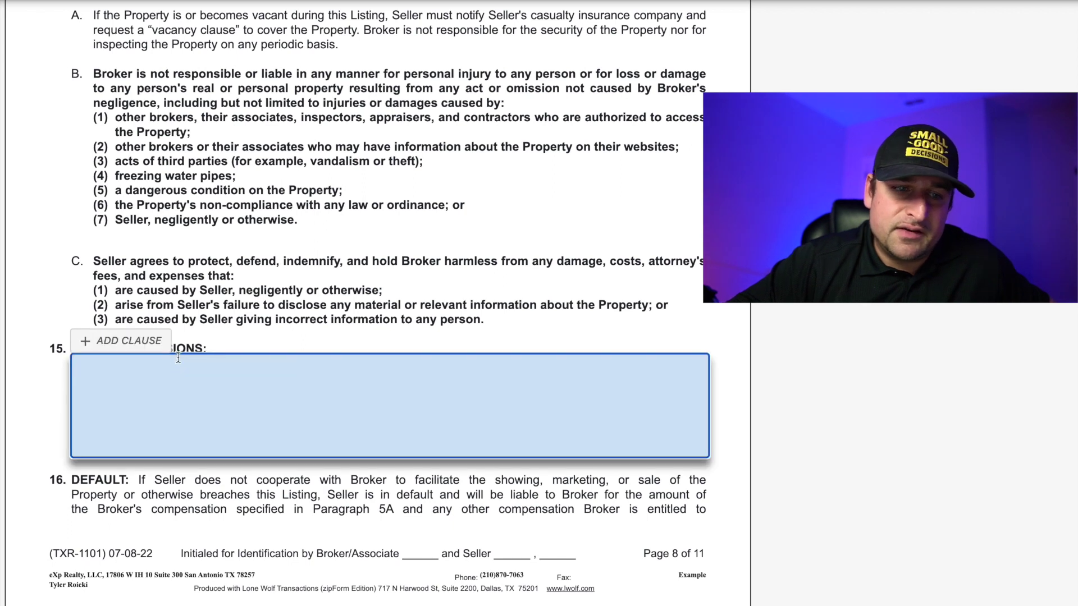
pyautogui.scroll(-1, 160, 393)
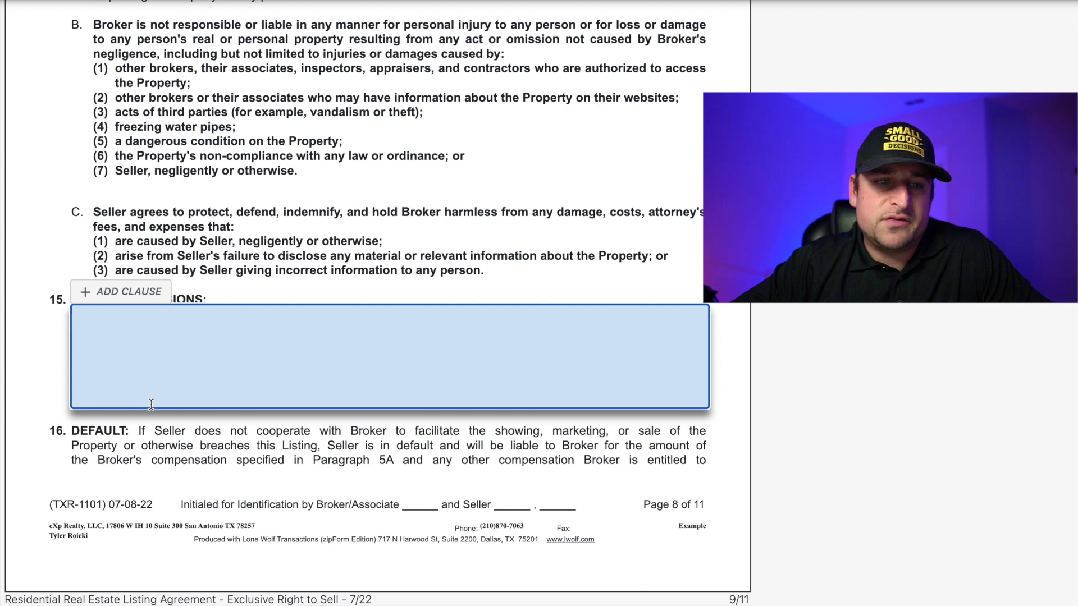
pyautogui.scroll(-2, 151, 405)
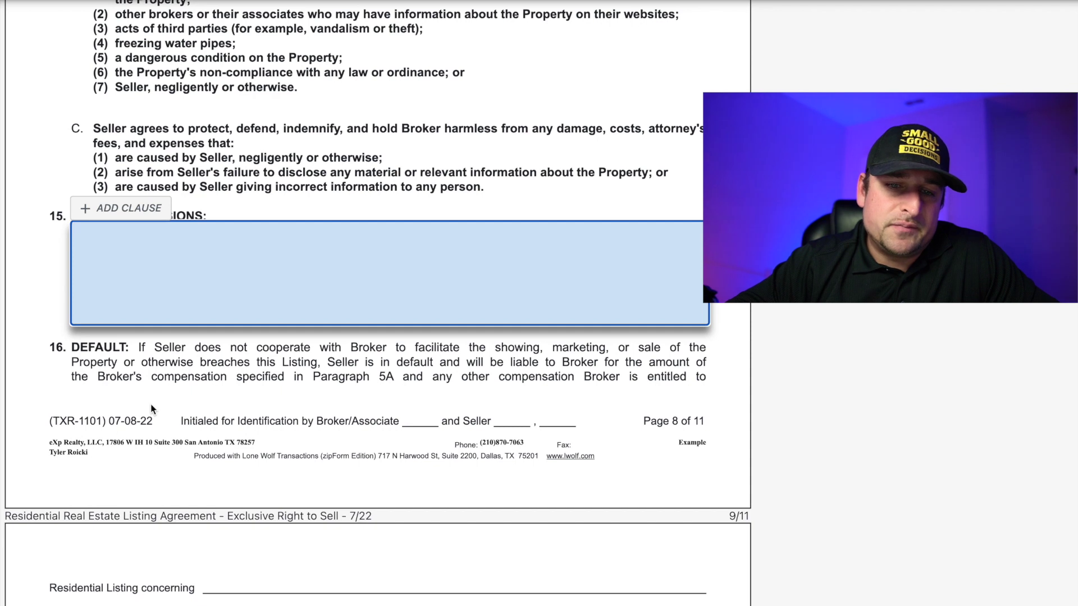
pyautogui.click(152, 409)
# Scroll from paragraph 17 to the unchecked addenda boxes A–P and paragraph 20 Agreement of Parties.
pyautogui.scroll(-8, 152, 409)
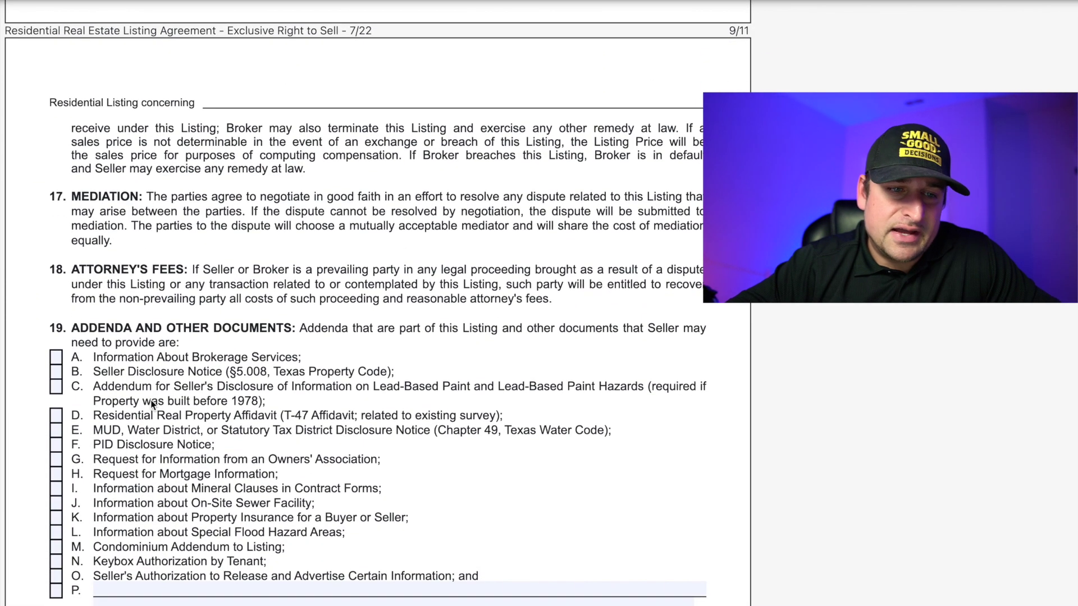
pyautogui.scroll(-2, 151, 403)
pyautogui.scroll(-3, 151, 403)
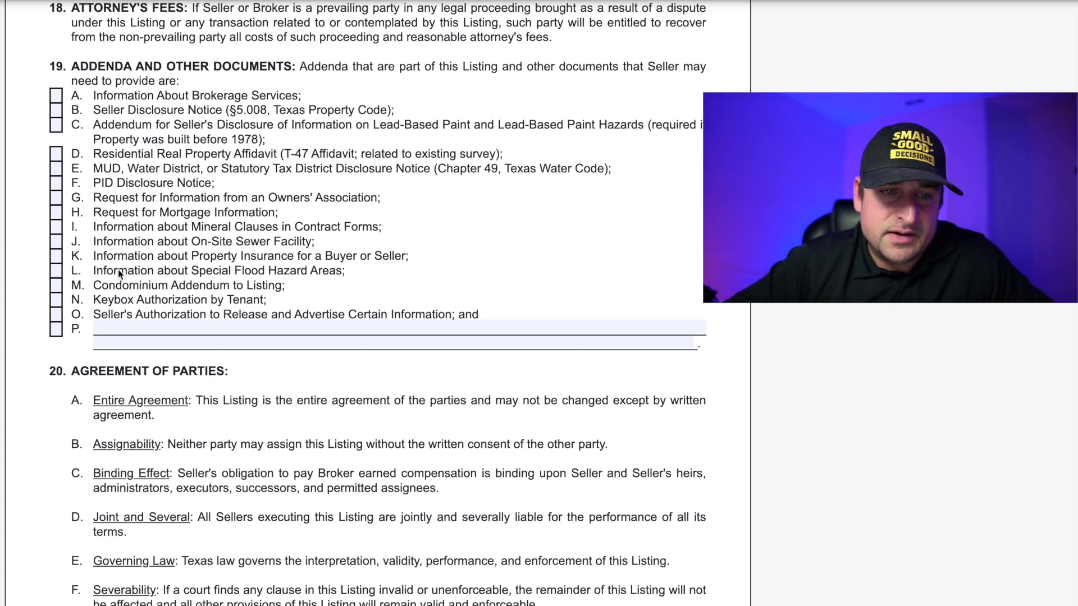
# Scroll through paragraph 21's notices on page 10 to page 11's blank signature block.
pyautogui.scroll(1, 118, 270)
pyautogui.scroll(-1, 122, 307)
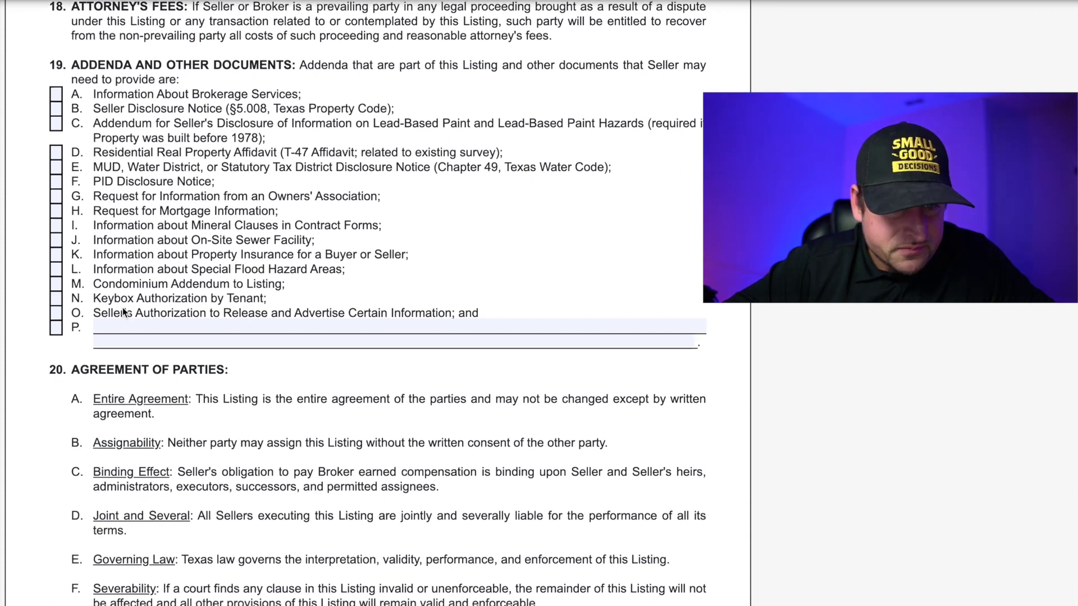
pyautogui.scroll(3, 122, 307)
pyautogui.scroll(-3, 123, 308)
pyautogui.scroll(-5, 124, 312)
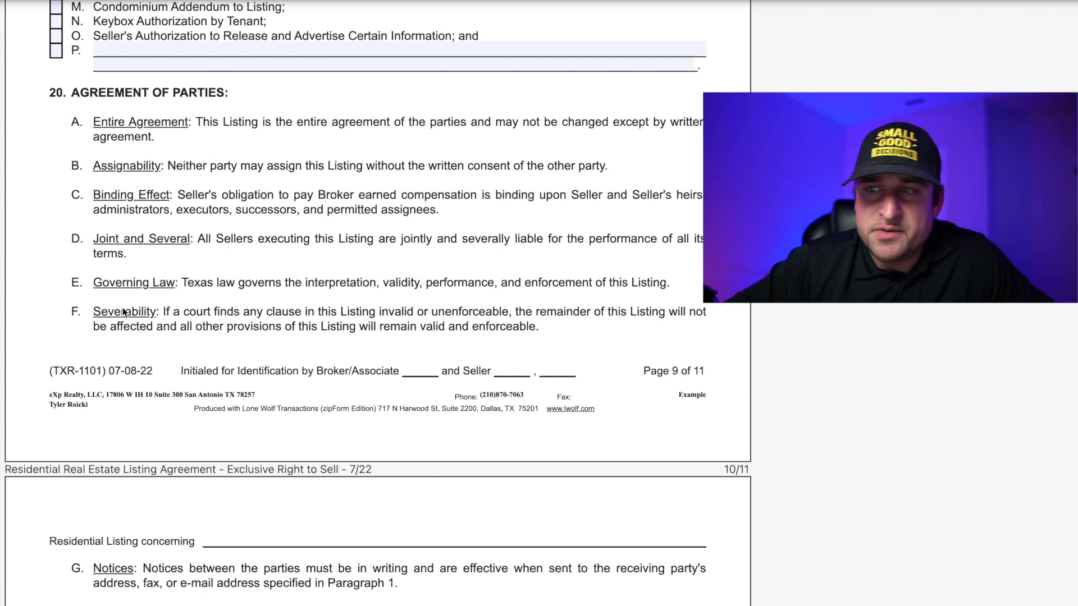
pyautogui.scroll(-10, 123, 312)
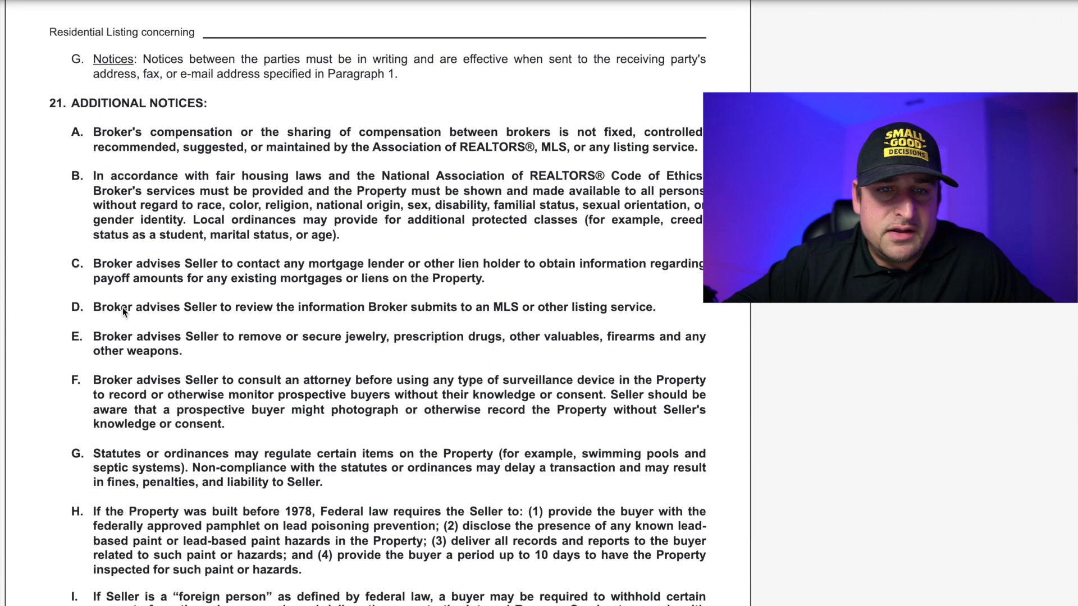
pyautogui.scroll(-6, 122, 308)
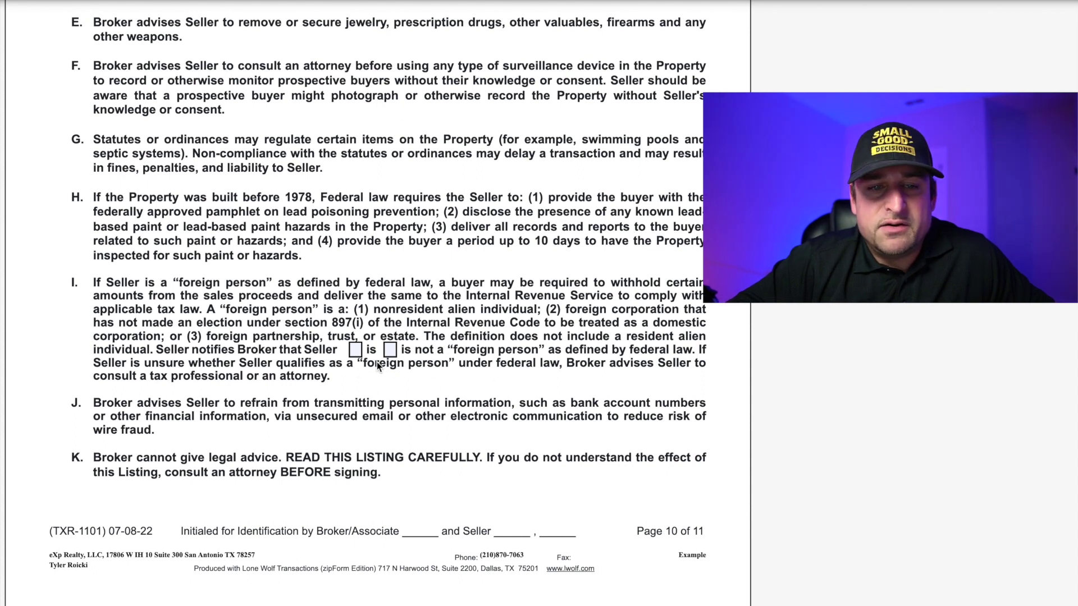
pyautogui.scroll(-2, 374, 362)
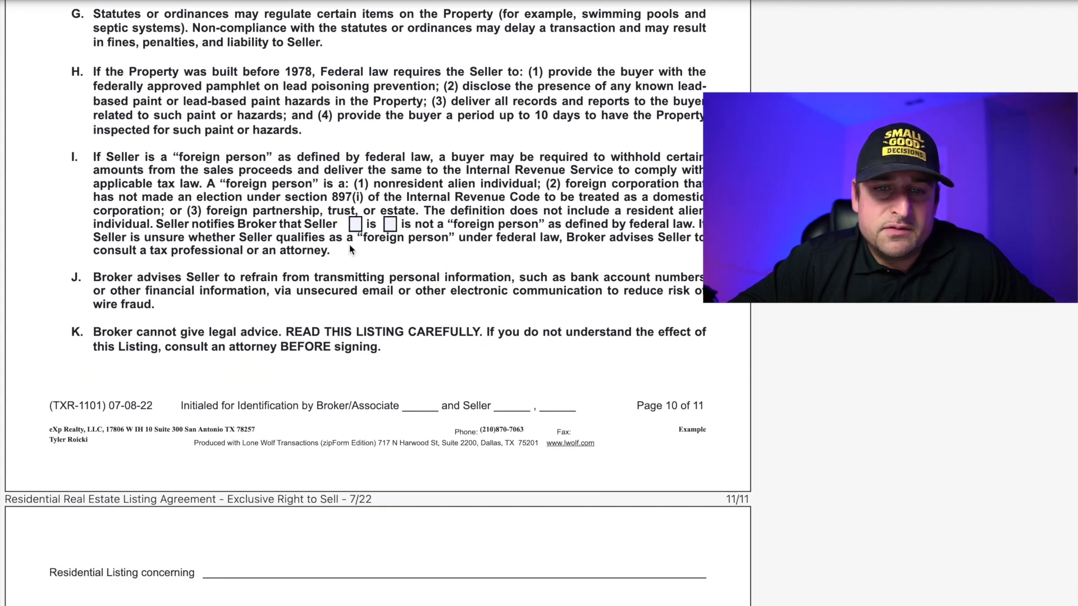
pyautogui.scroll(-3, 358, 430)
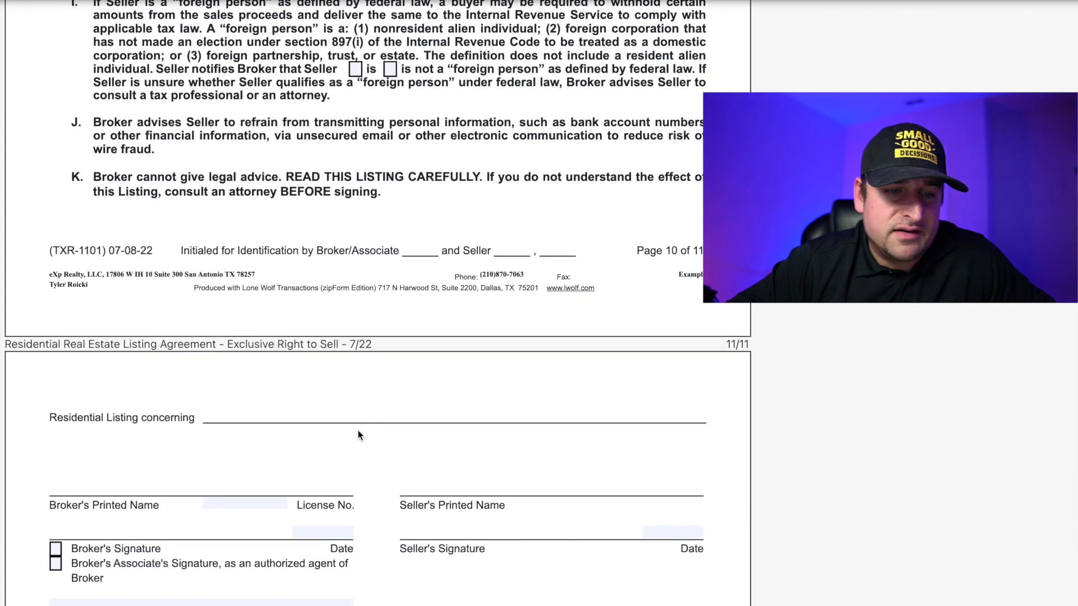
# Scroll through page 11's broker and seller signature lines, then back up to paragraph 21.
pyautogui.scroll(-1, 359, 436)
pyautogui.scroll(-4, 358, 430)
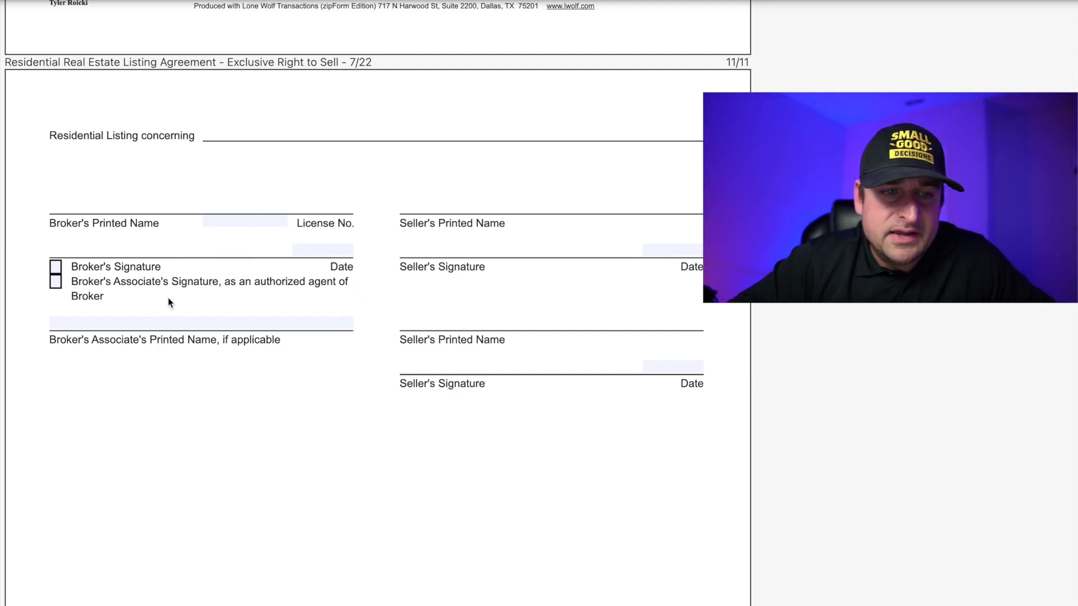
pyautogui.scroll(-7, 194, 281)
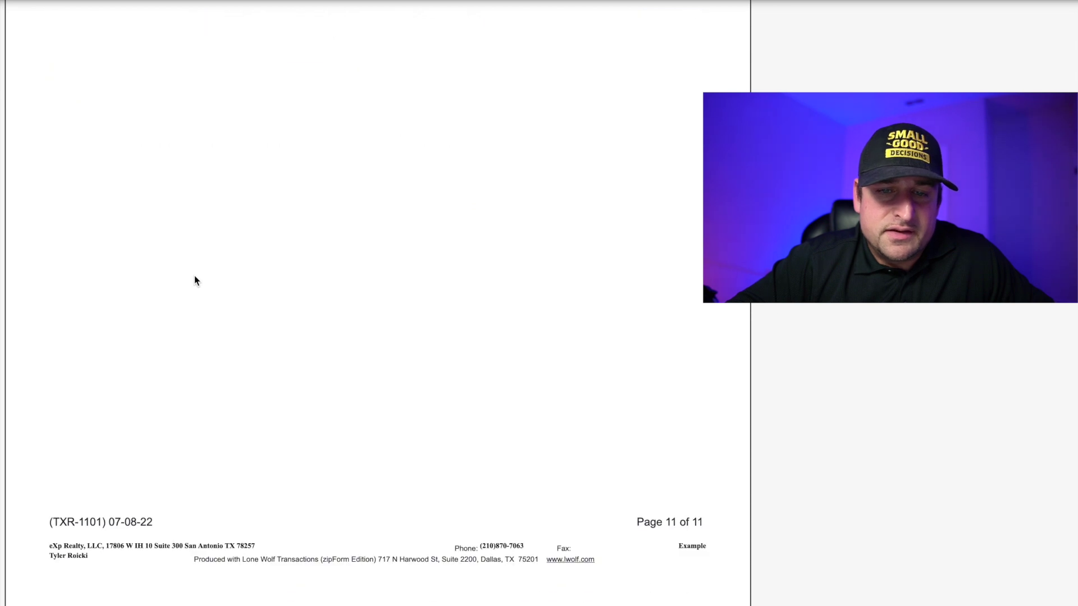
pyautogui.scroll(-10, 195, 280)
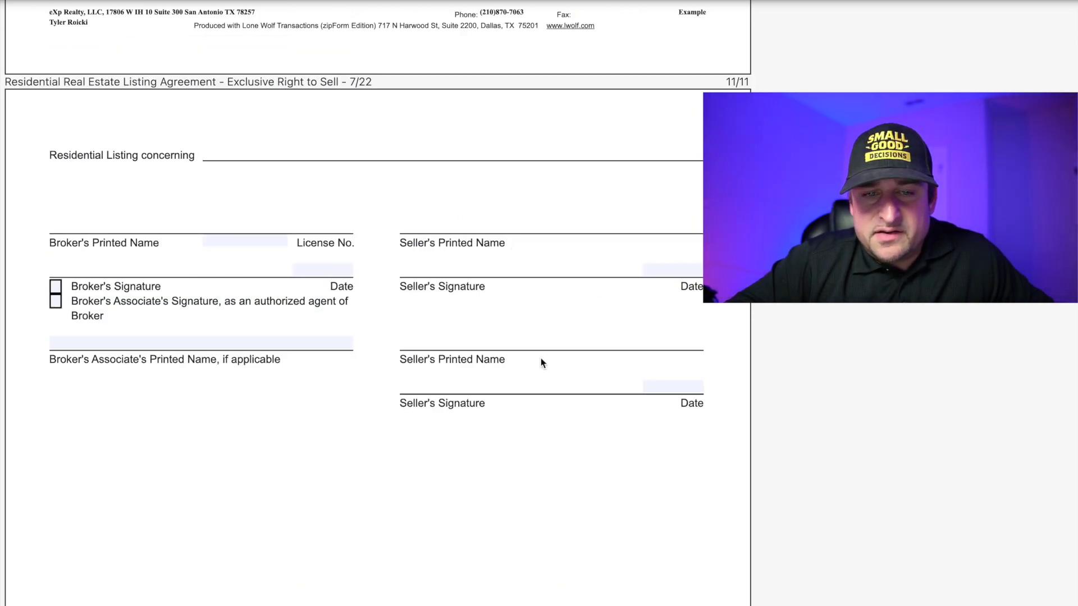
pyautogui.scroll(-5, 434, 151)
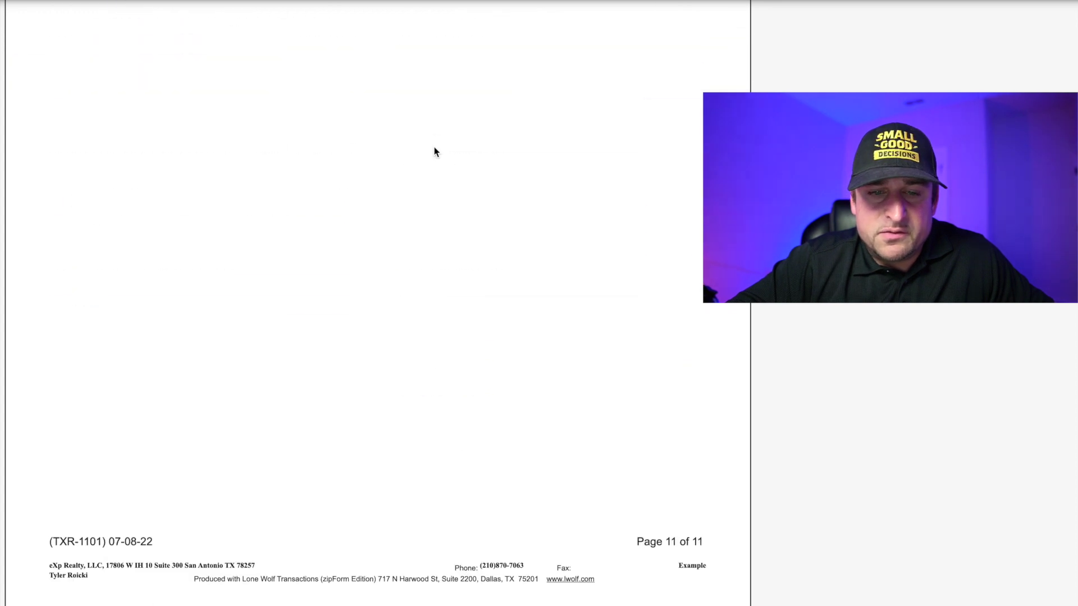
pyautogui.scroll(10, 434, 151)
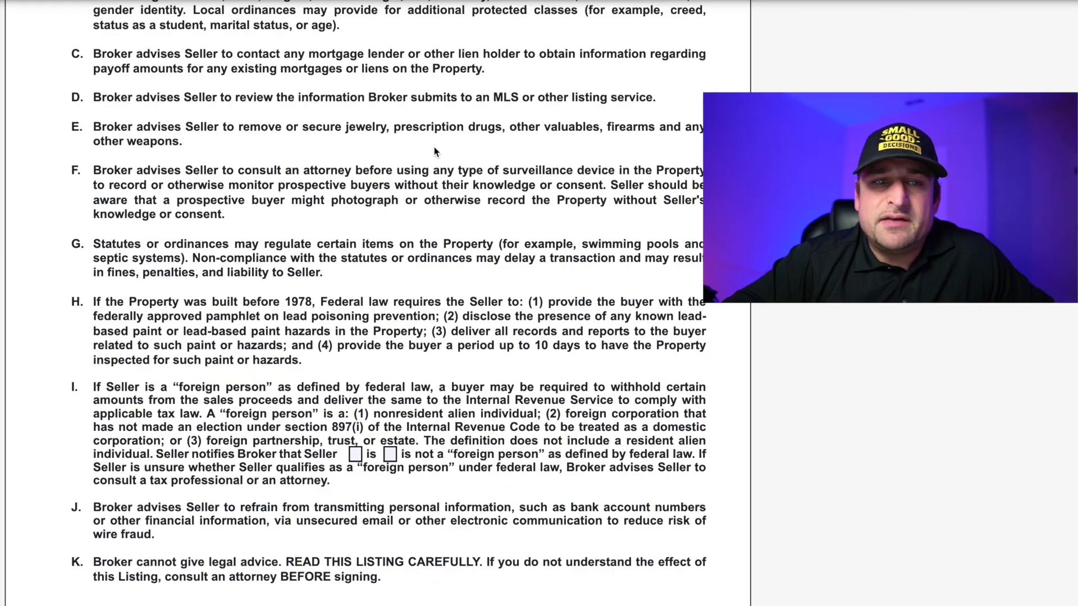
# Scroll back up to page 1 of the TXR-1101 listing agreement.
pyautogui.scroll(20, 434, 146)
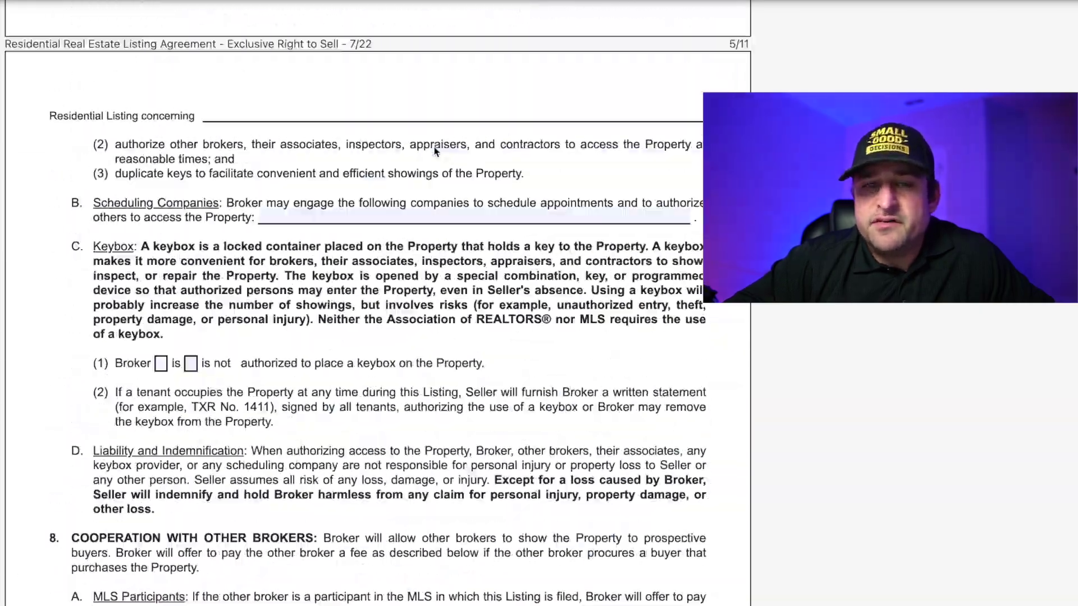
pyautogui.scroll(20, 434, 151)
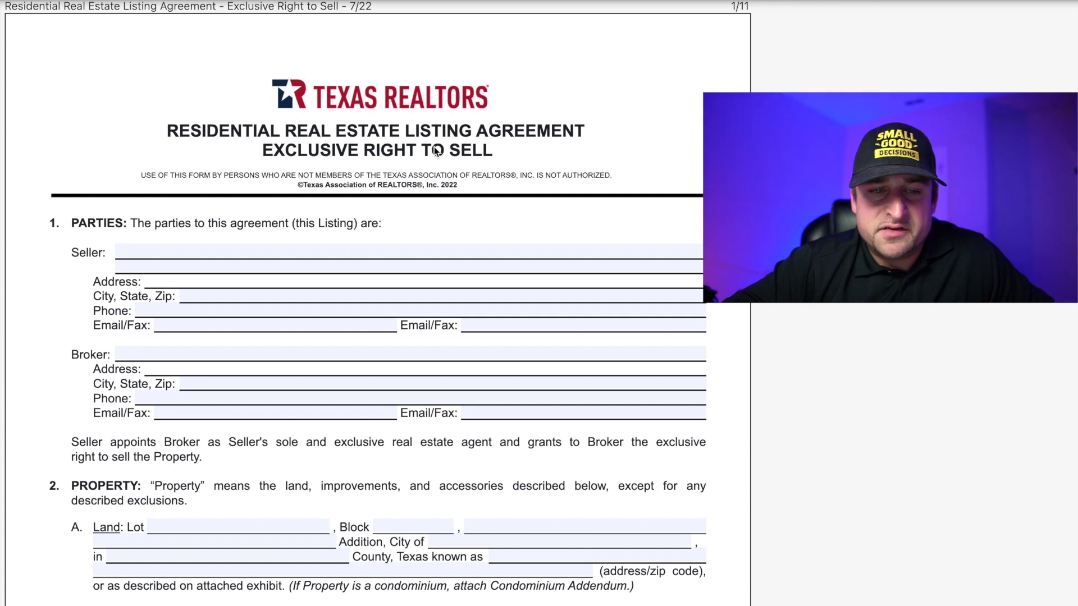
pyautogui.scroll(-6, 434, 150)
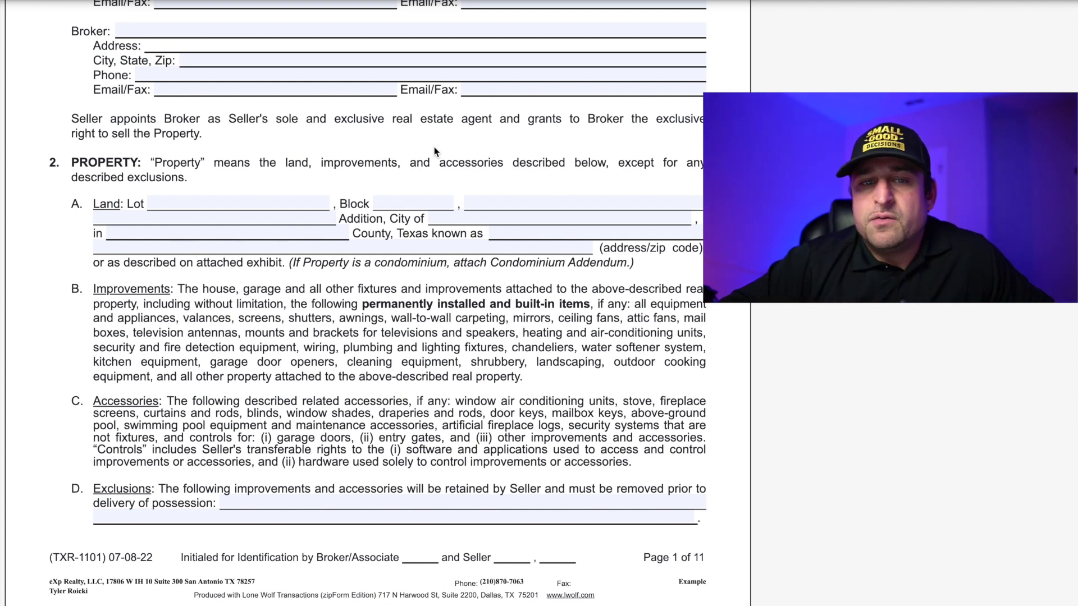
pyautogui.scroll(3, 434, 212)
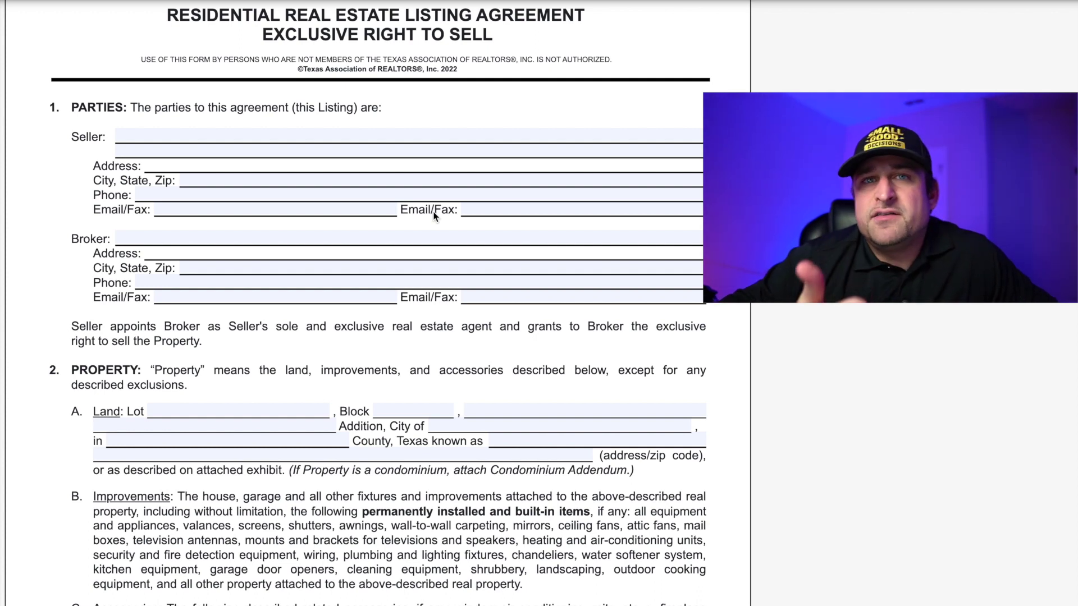
pyautogui.scroll(2, 433, 216)
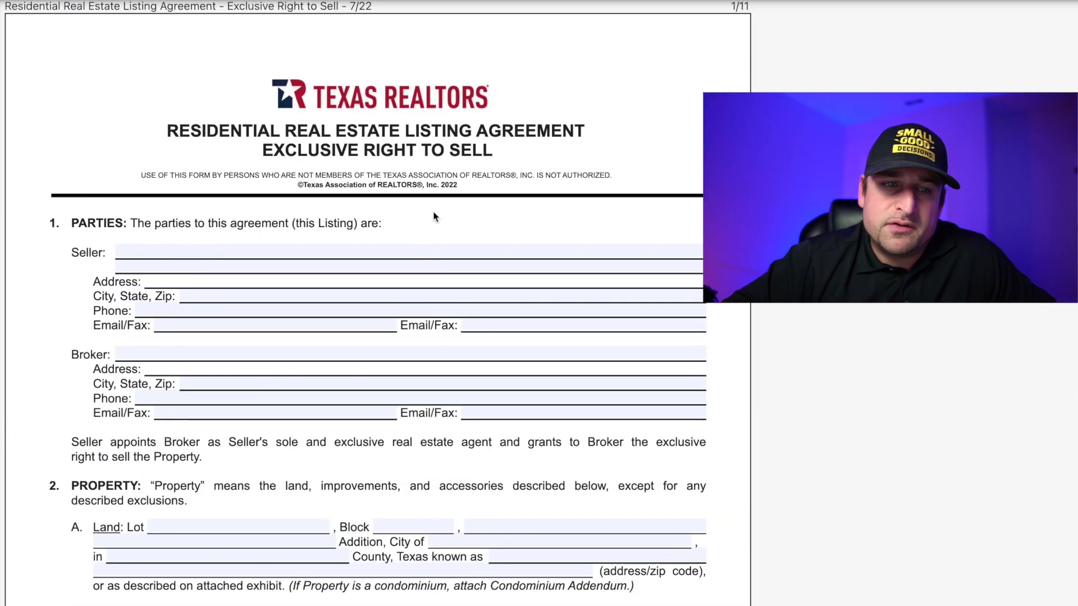
# Skim down through pages 2–8 to paragraphs 16–19.
pyautogui.scroll(-12, 434, 217)
pyautogui.scroll(-20, 433, 217)
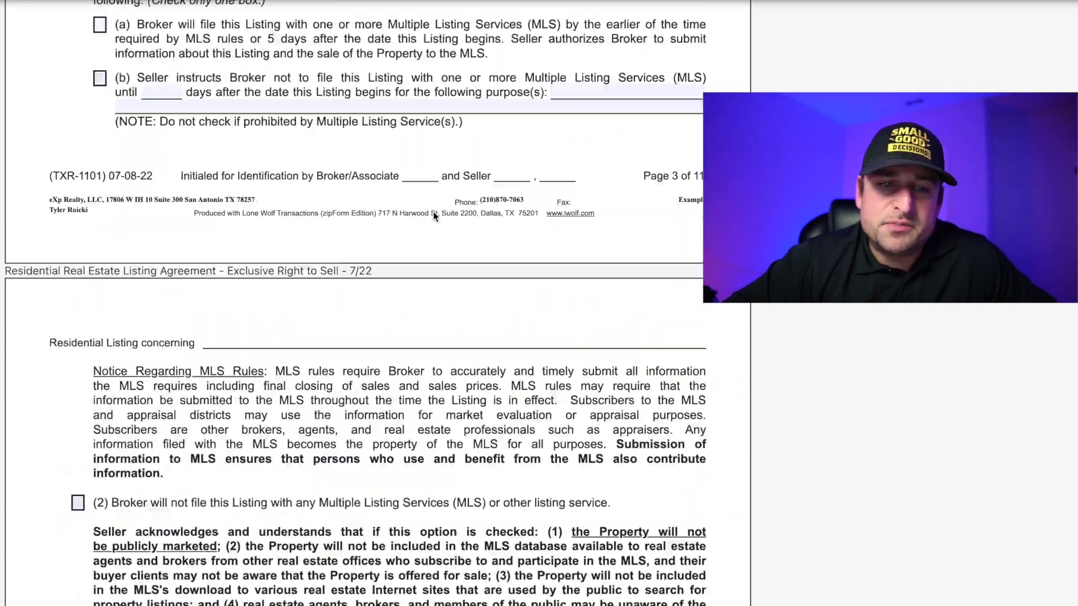
pyautogui.scroll(-10, 433, 216)
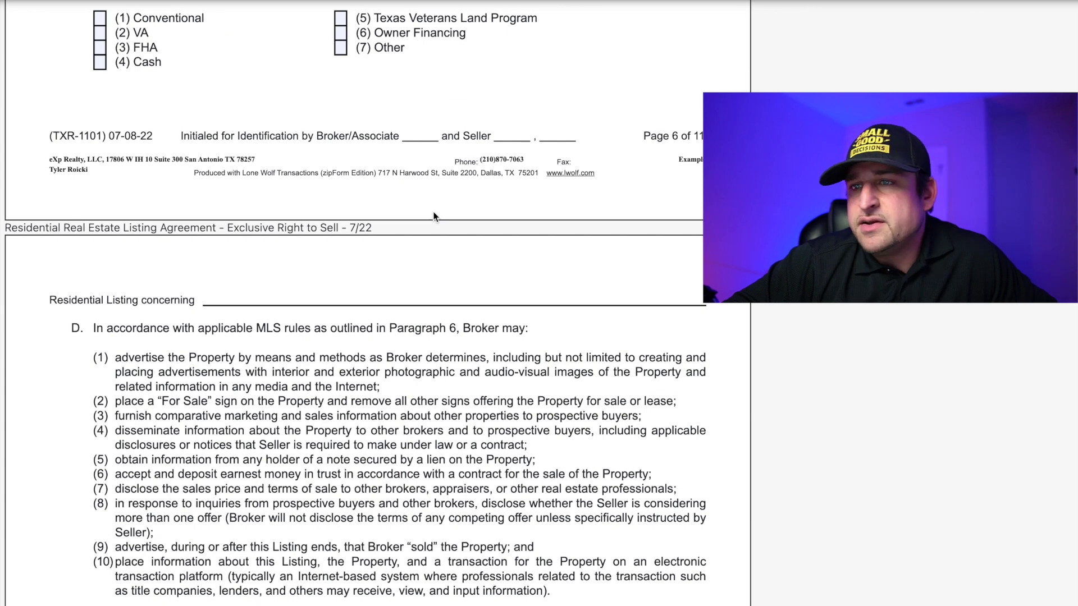
pyautogui.scroll(-15, 433, 216)
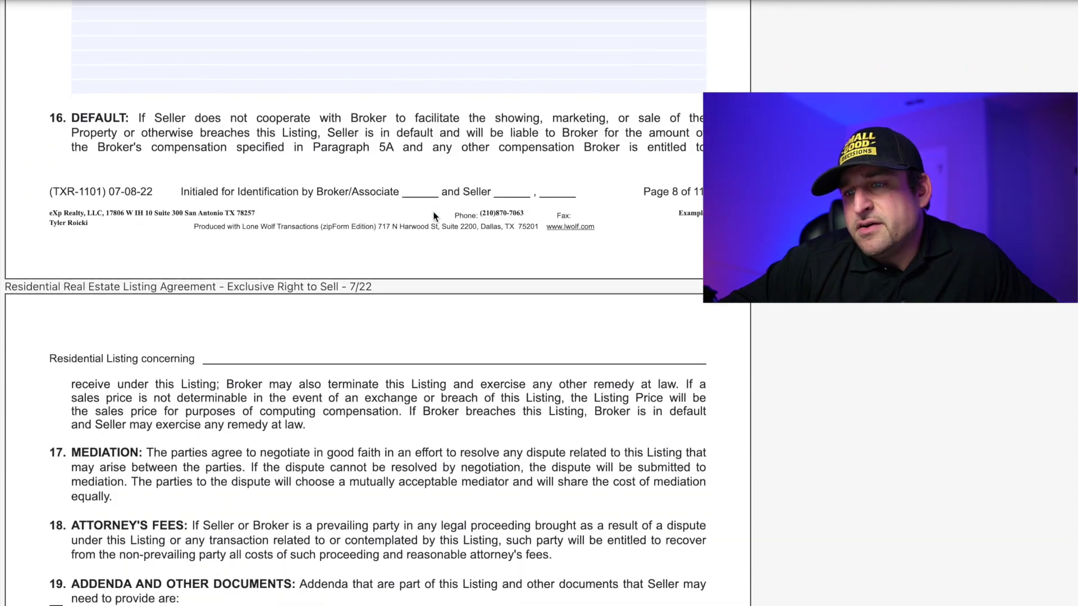
pyautogui.scroll(-2, 434, 216)
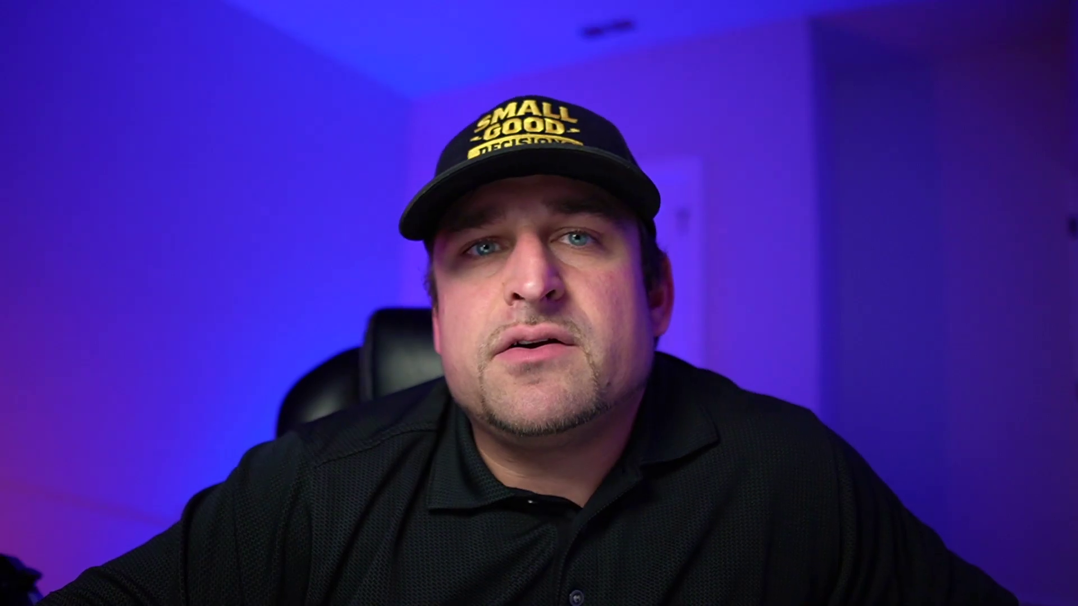